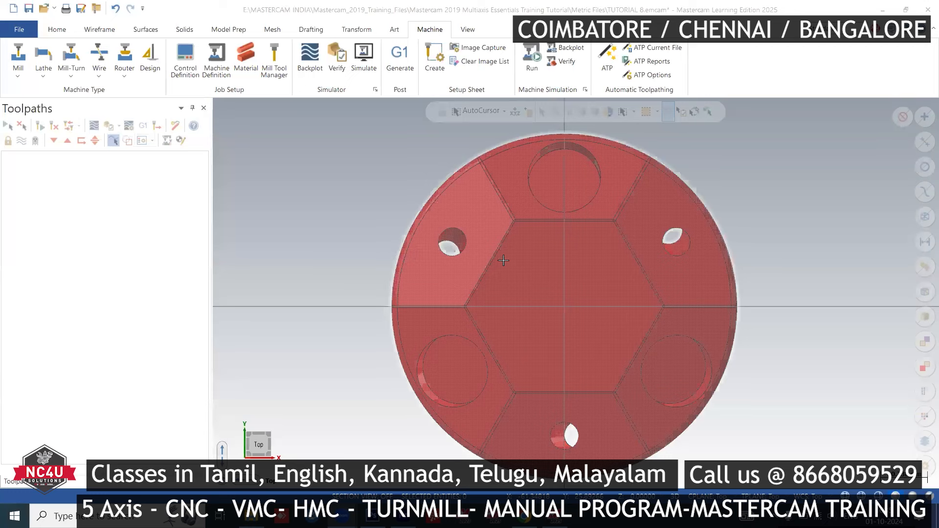
- Add a machine group using the default mill for the round faceted part
scroll(443, 346, "up", 1)
middle_click_drag(443, 353, 441, 304)
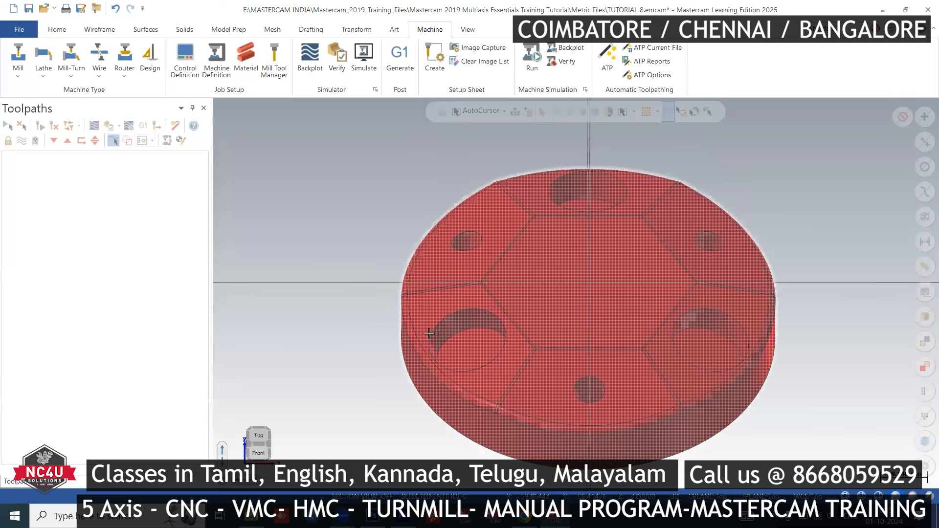
scroll(509, 298, "up", 2)
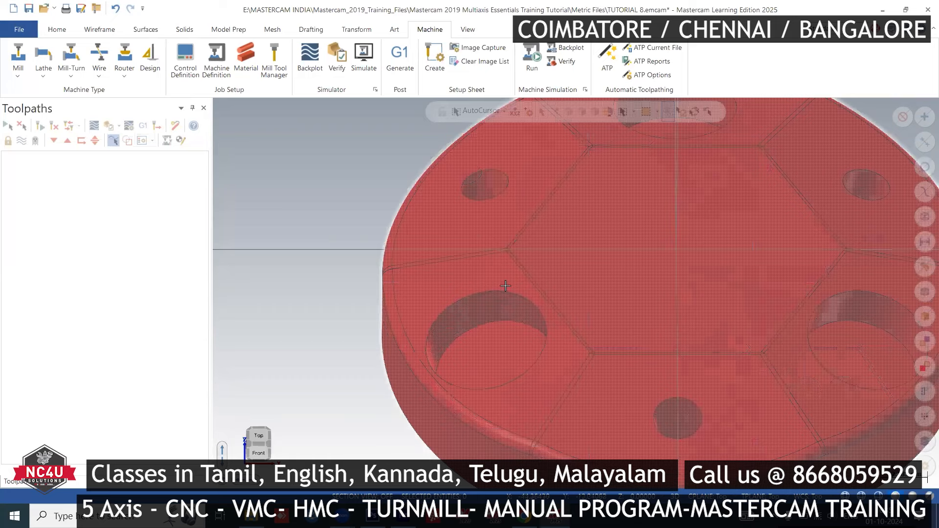
scroll(376, 271, "down", 1)
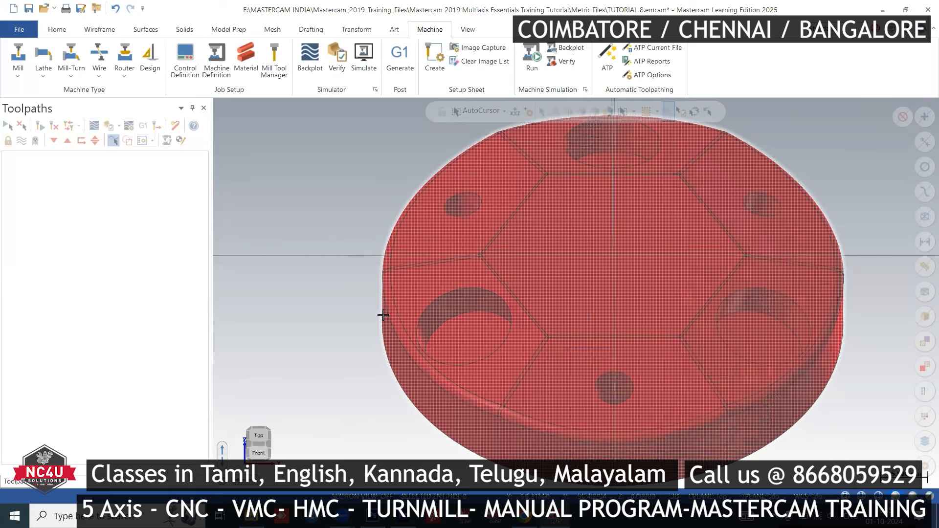
scroll(372, 300, "down", 1)
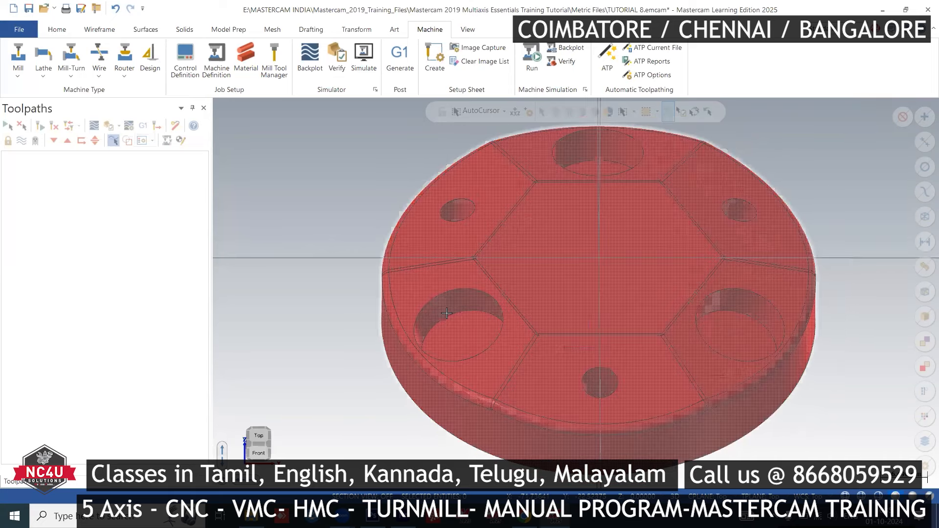
scroll(452, 315, "up", 2)
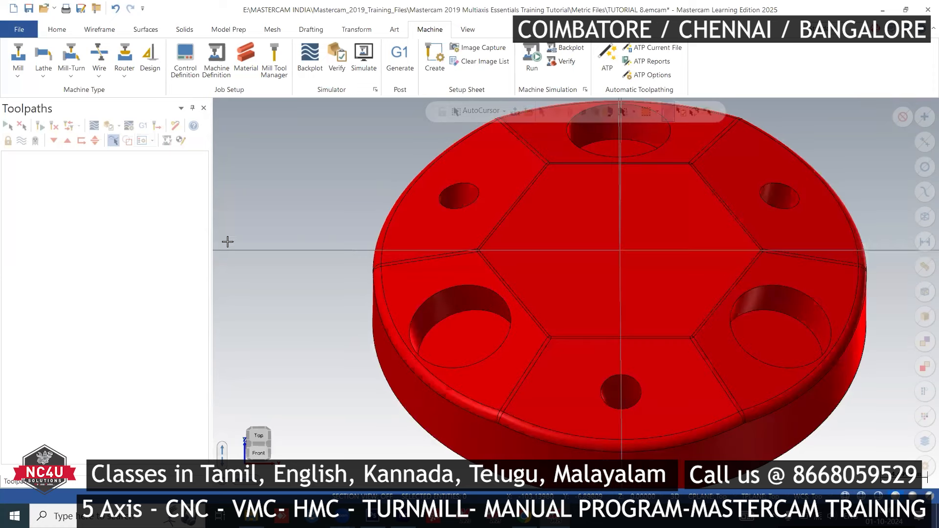
left_click(18, 64)
left_click(31, 89)
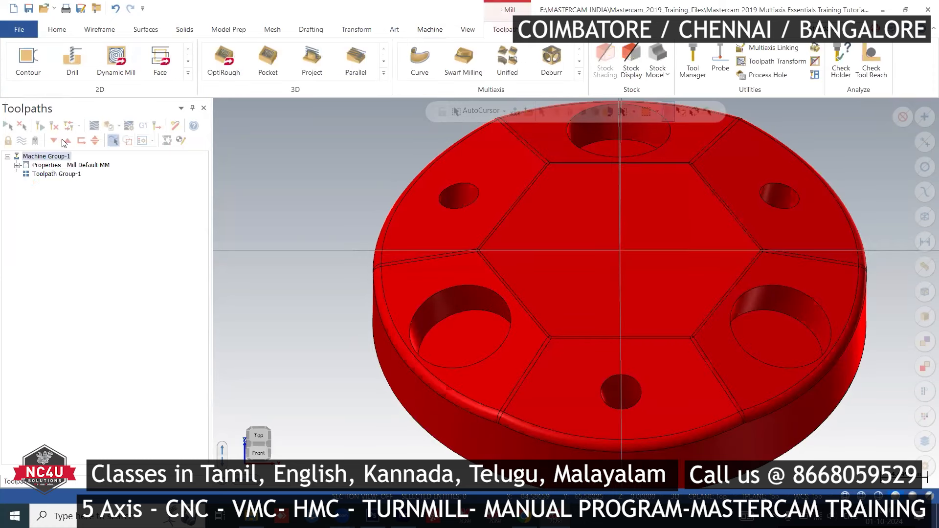
right_click(65, 189)
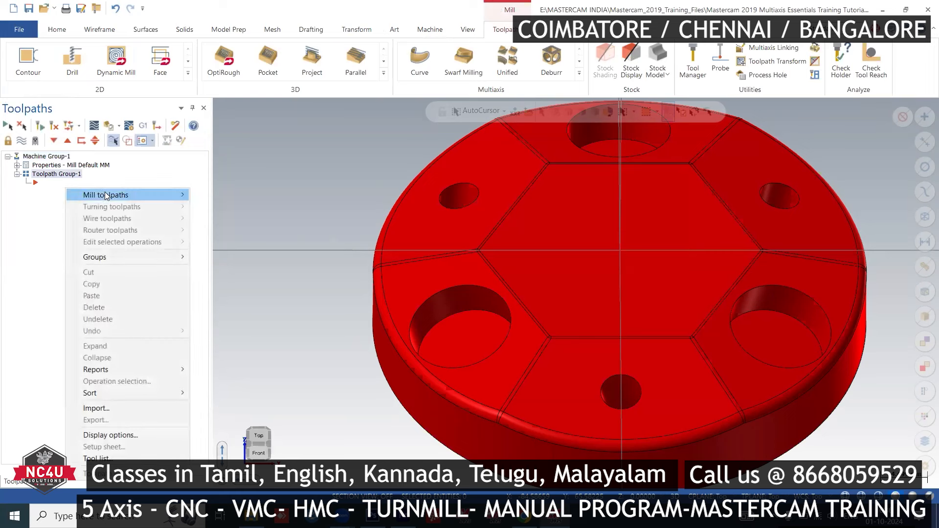
mouse_move(100, 194)
mouse_move(313, 307)
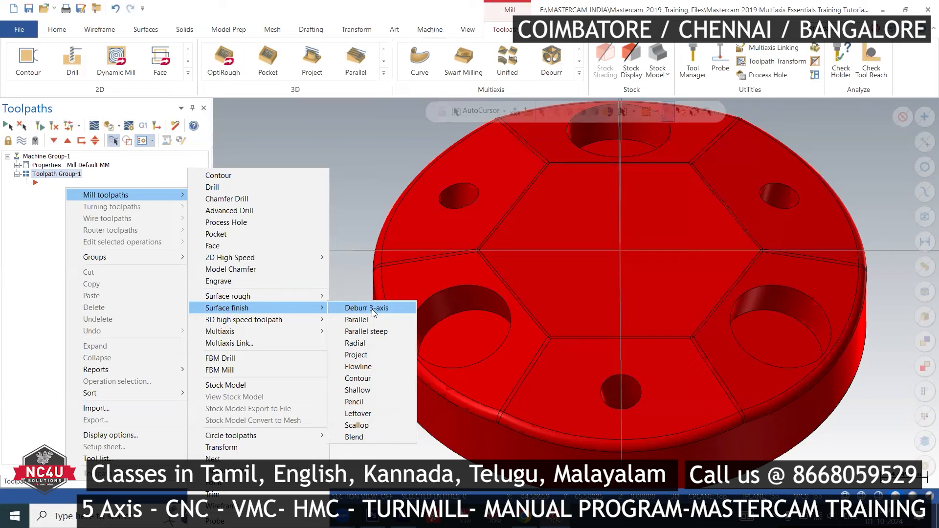
left_click(403, 94)
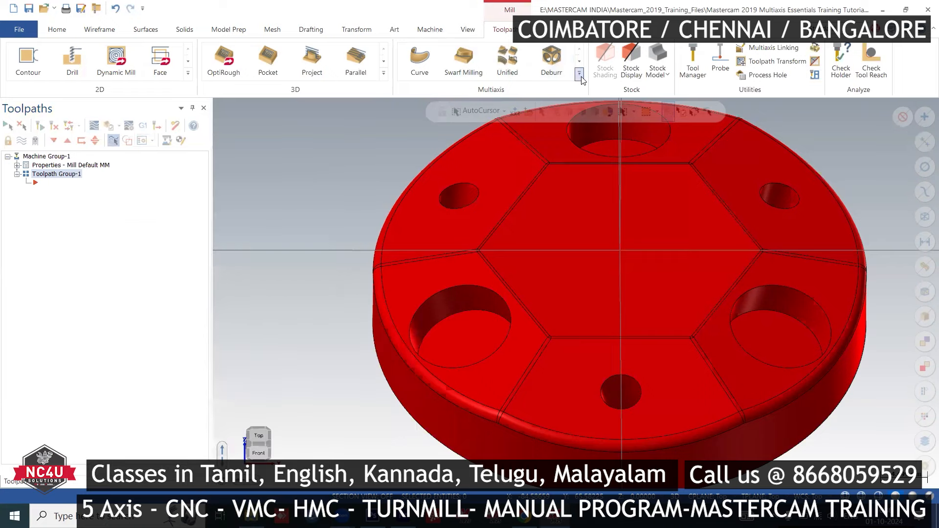
left_click(579, 73)
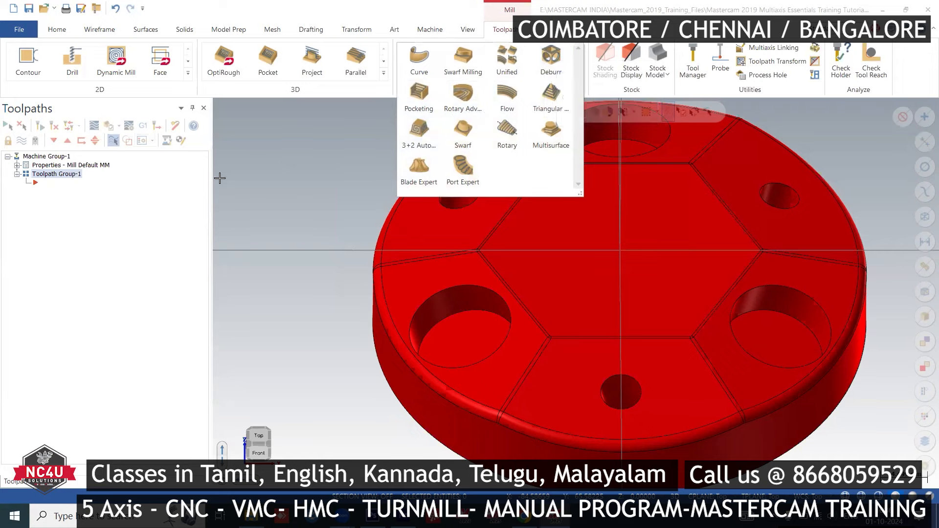
left_click(68, 189)
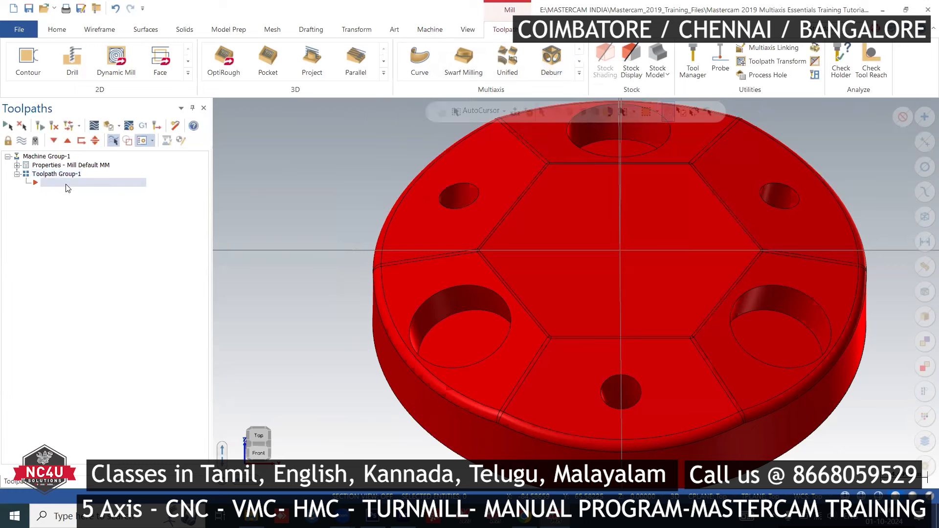
- Start a Deburr 3-axis surface finish toolpath in Toolpath Group-1
right_click(67, 189)
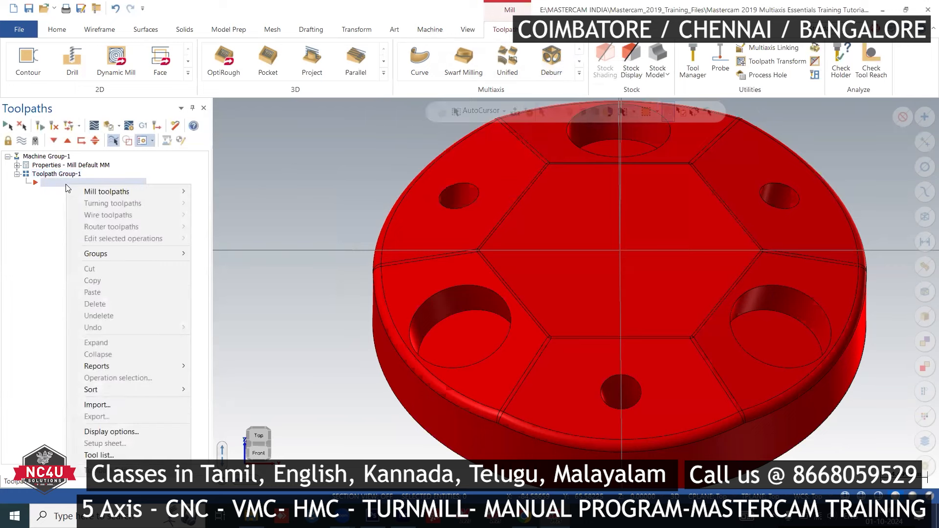
mouse_move(144, 191)
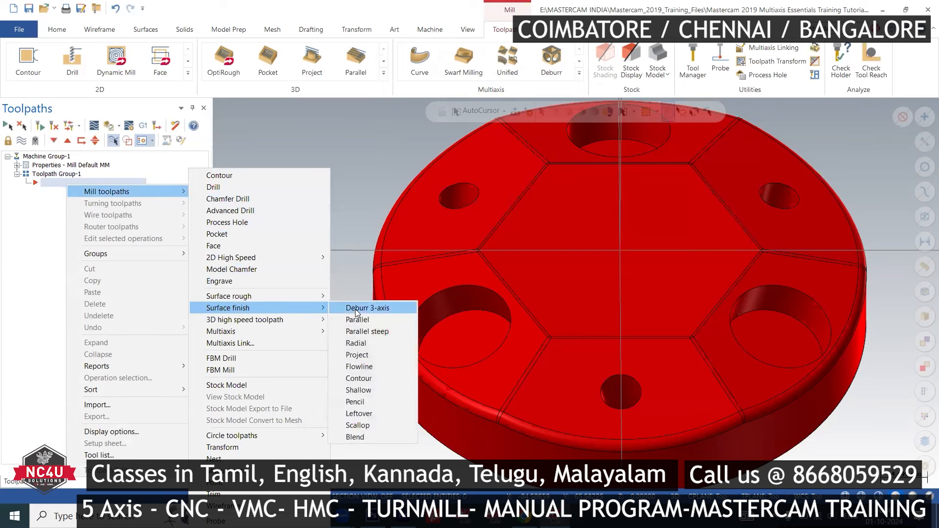
left_click(355, 309)
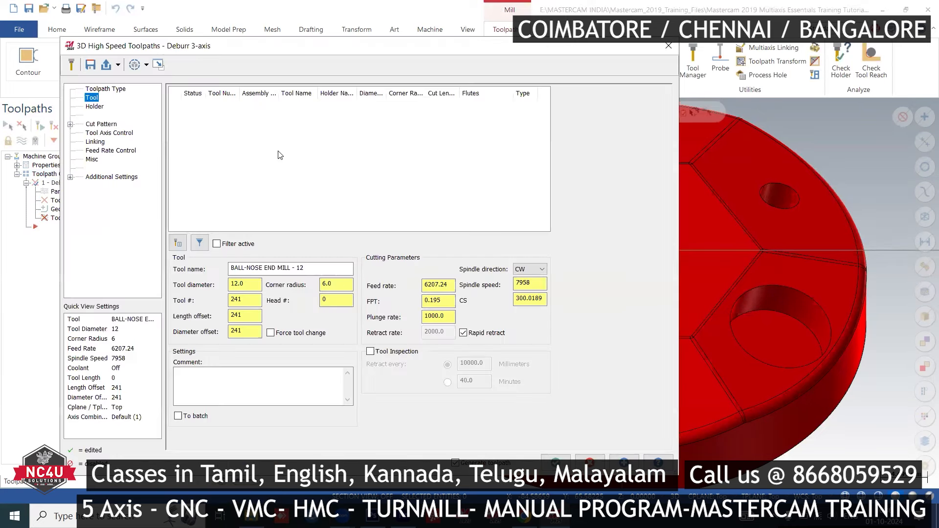
- Create a ball-nosed endmill with a 3 mm cutting diameter, 100 mm overall length and 25 mm cutting length for the toolpath
right_click(282, 141)
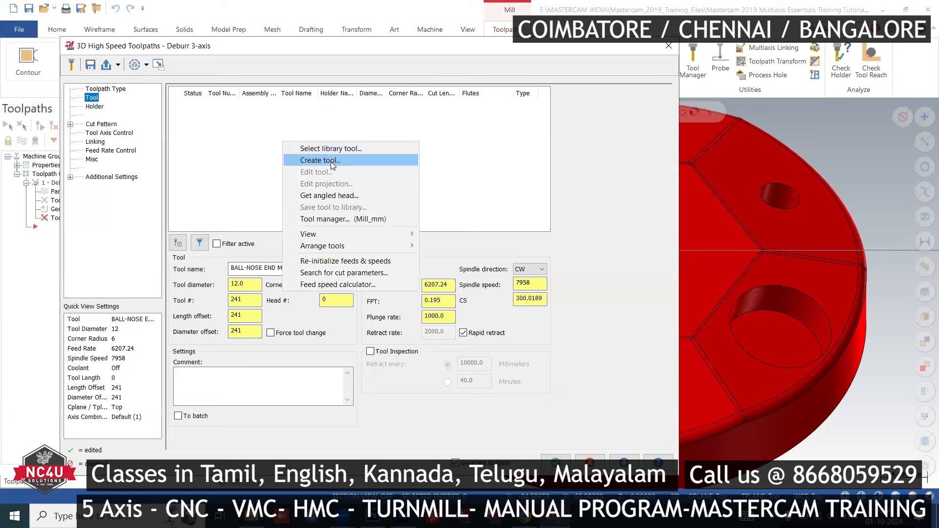
left_click(331, 162)
left_click(520, 183)
left_click(597, 413)
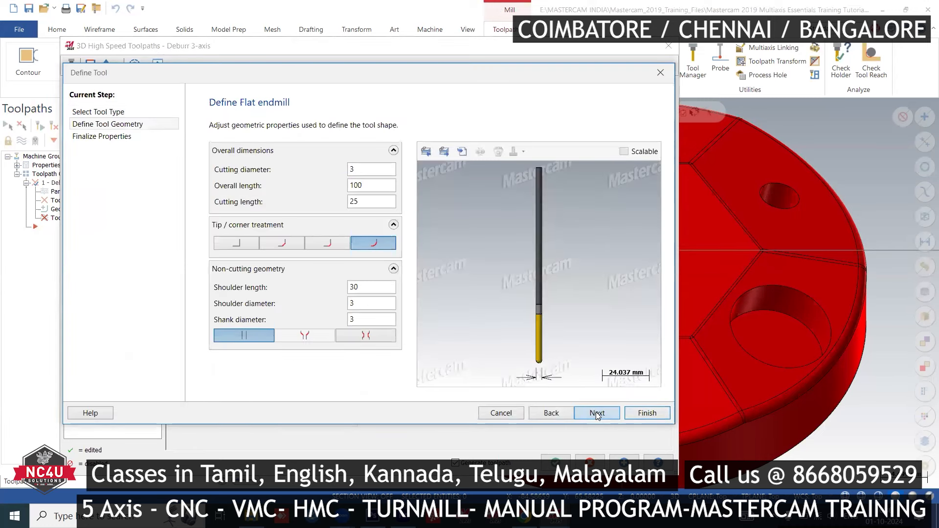
left_click(658, 416)
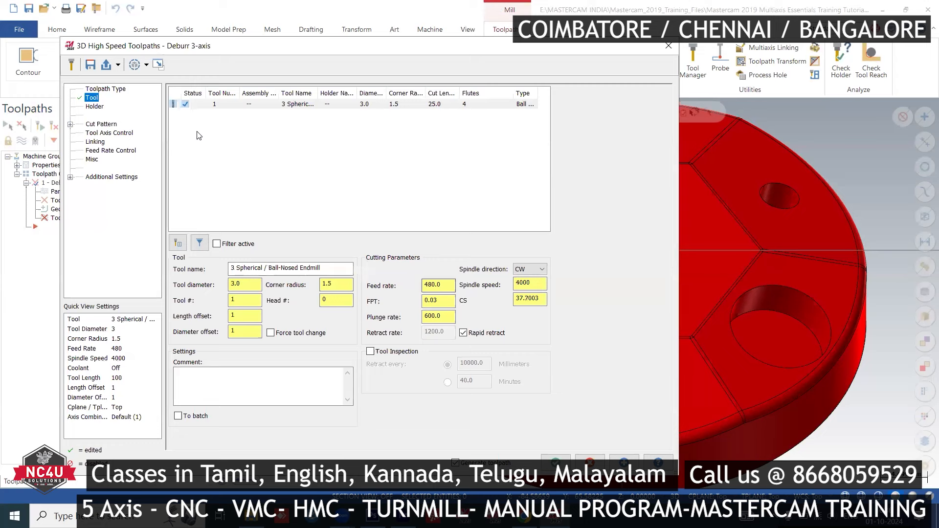
- Select the sloped face around the front-left large hole and the hole's wall as the machining geometries
left_click(102, 124)
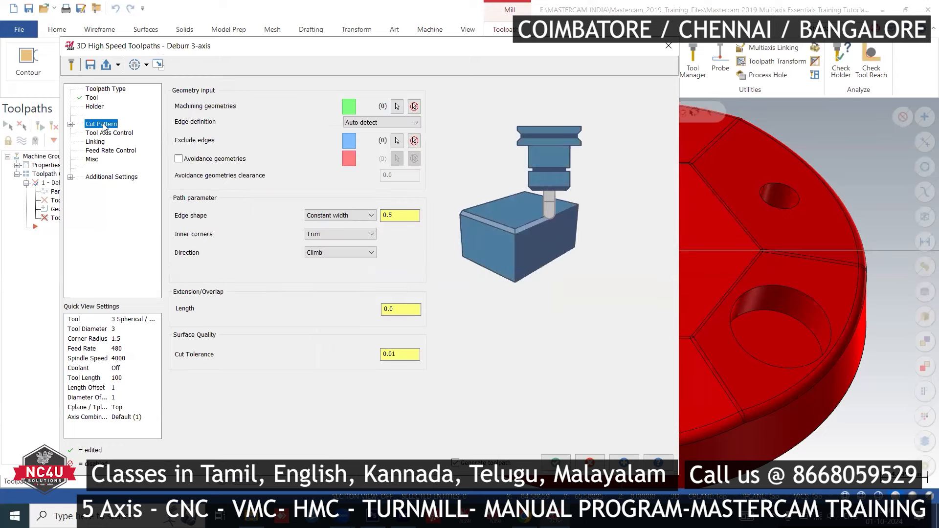
left_click(396, 106)
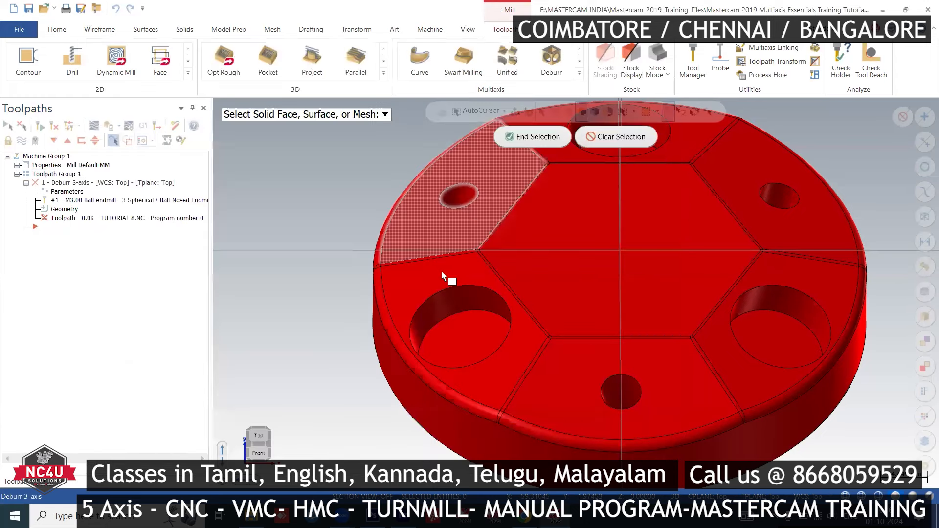
left_click(448, 289)
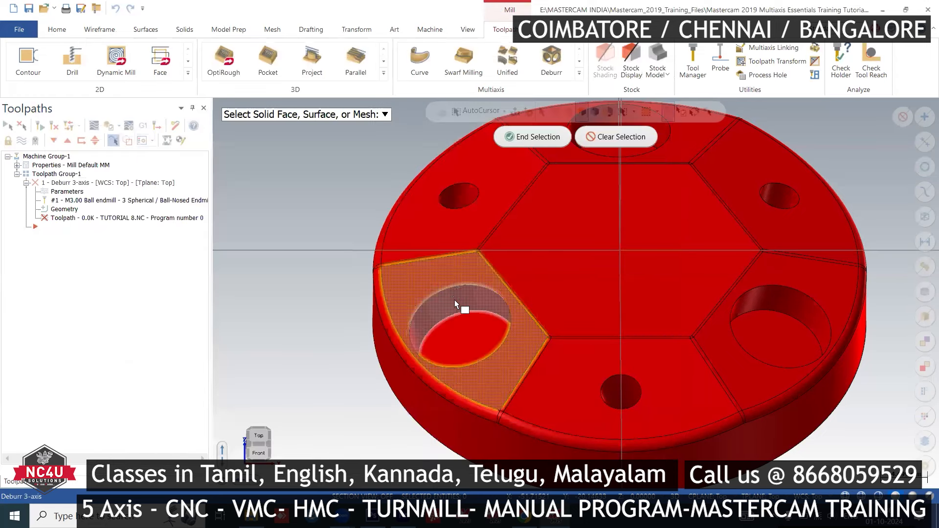
left_click(537, 137)
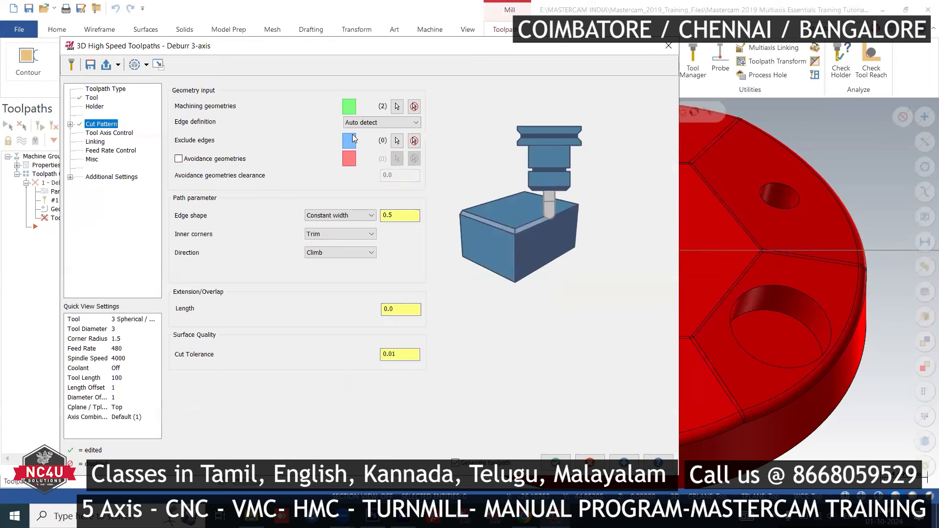
- Set the edge definition to User defined and chain the front-left large hole's upper rim with its direction reversed
left_click(375, 124)
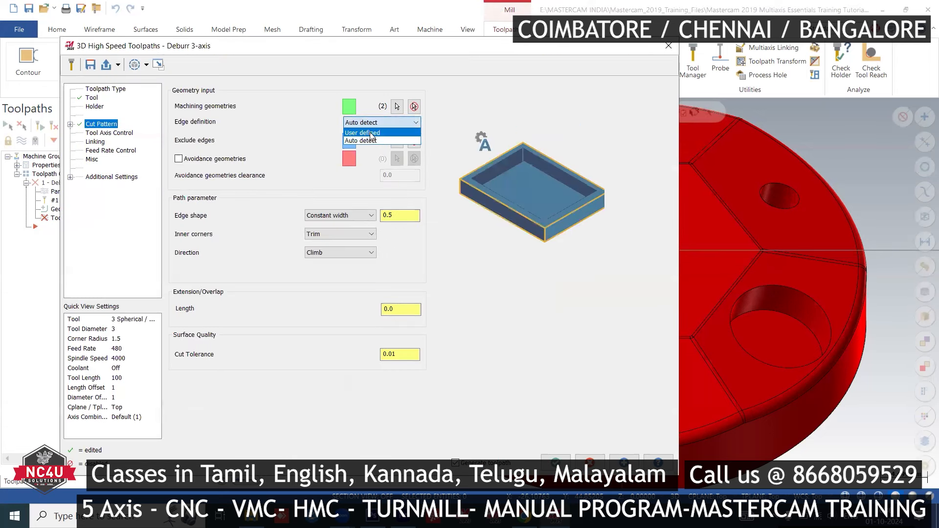
left_click(372, 139)
left_click(397, 140)
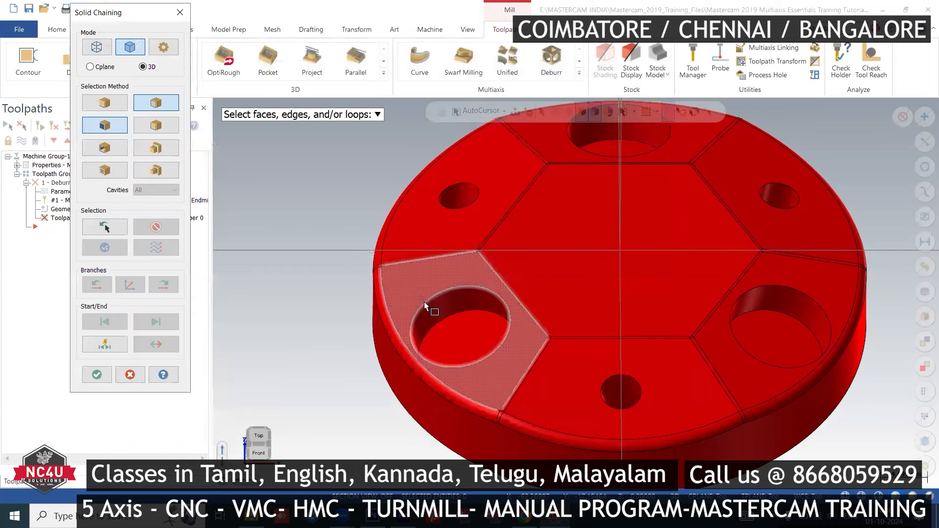
left_click(424, 302)
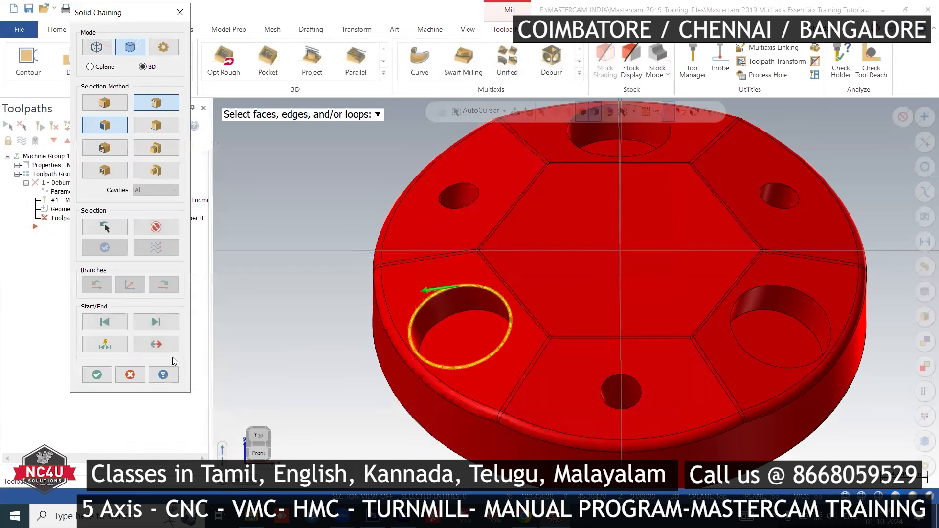
left_click(149, 351)
left_click(97, 374)
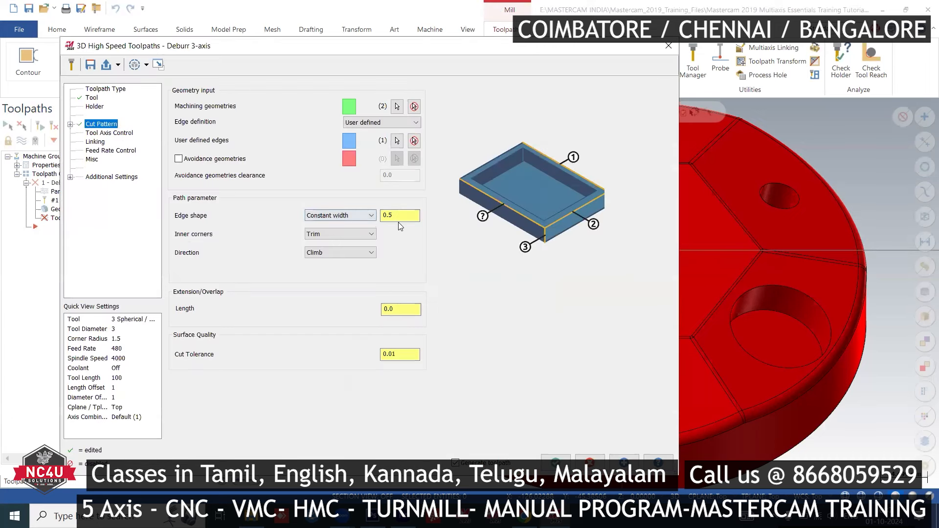
- Set the linking feed distance to 5 mm and generate the deburr toolpath
left_click(398, 219)
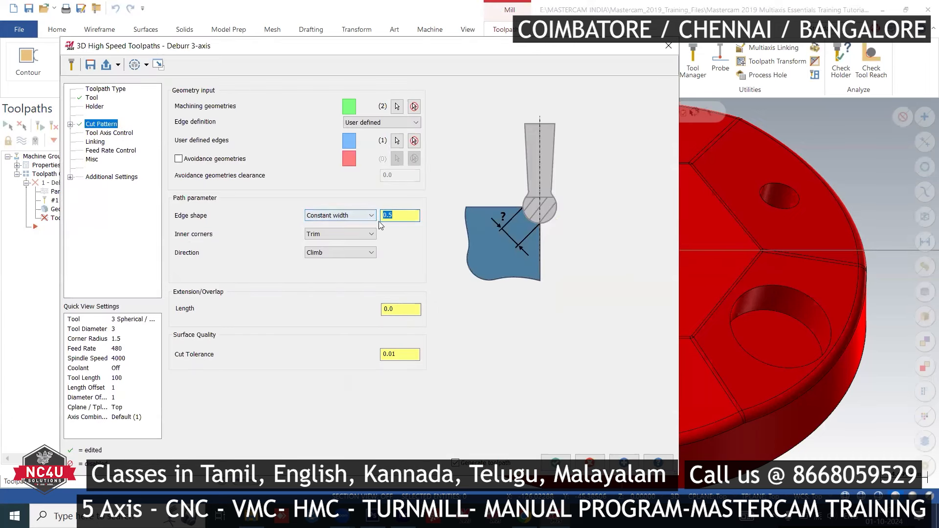
left_click(121, 134)
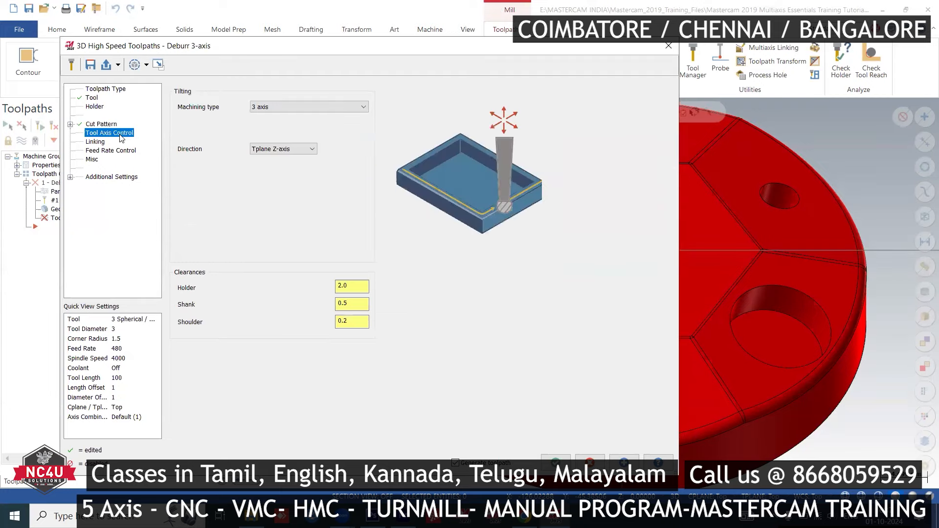
left_click(96, 142)
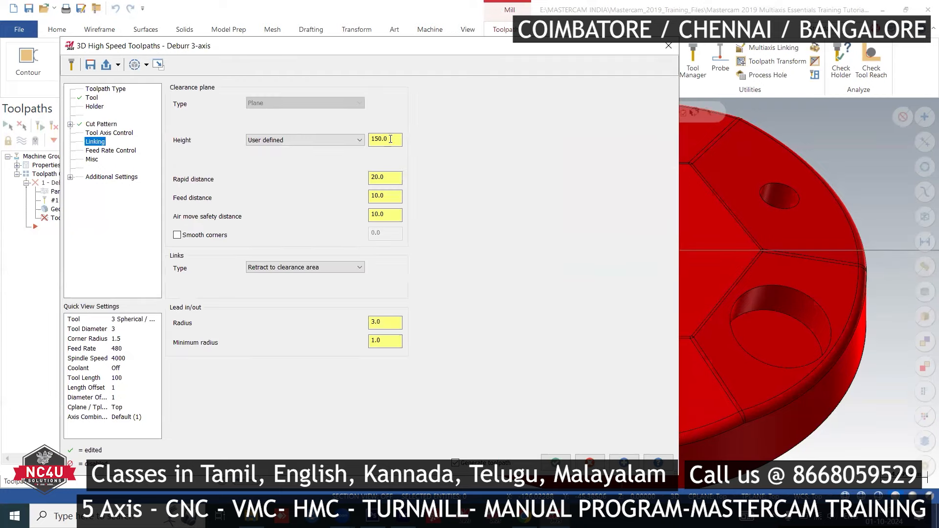
left_click(396, 141)
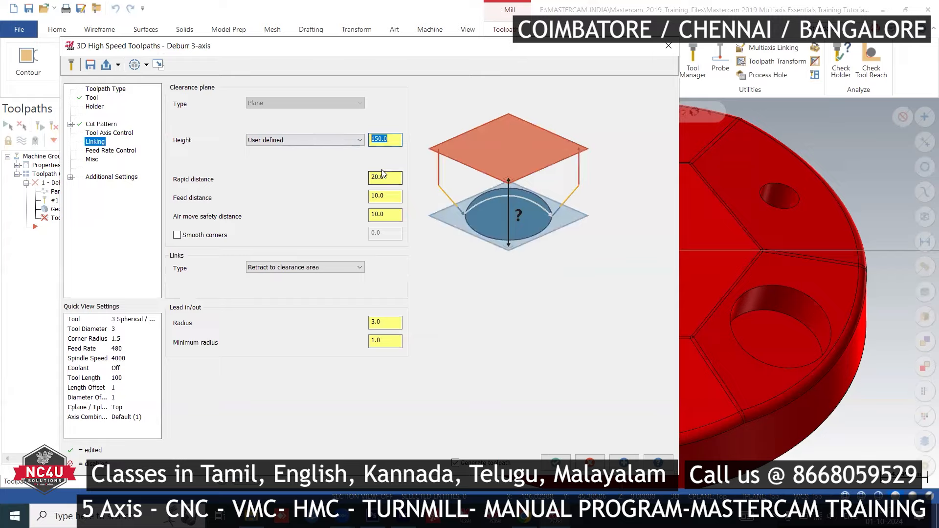
left_click(394, 177)
left_click(370, 197)
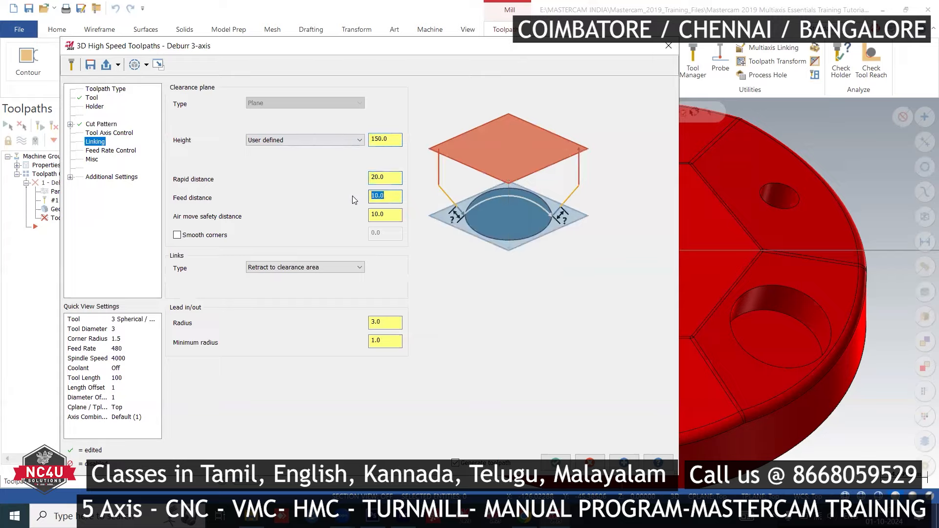
type("5")
key("Tab")
type("5")
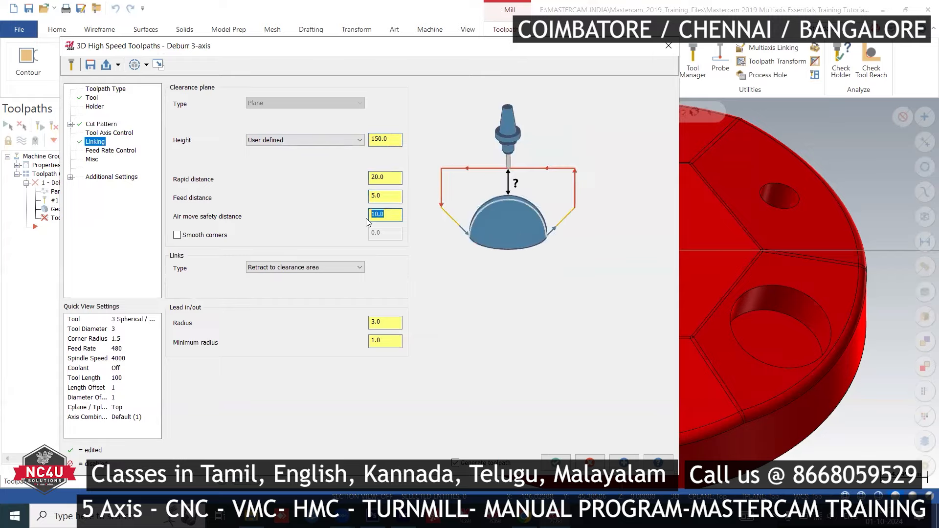
left_click(549, 461)
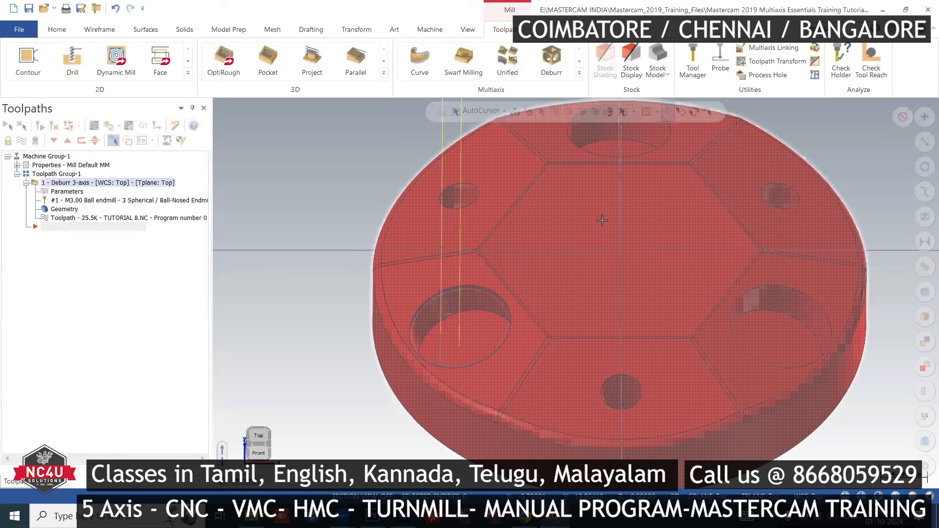
- Clear the solid body selection and move the toolpath insertion point above the Deburr 3-axis operation
left_click(619, 253)
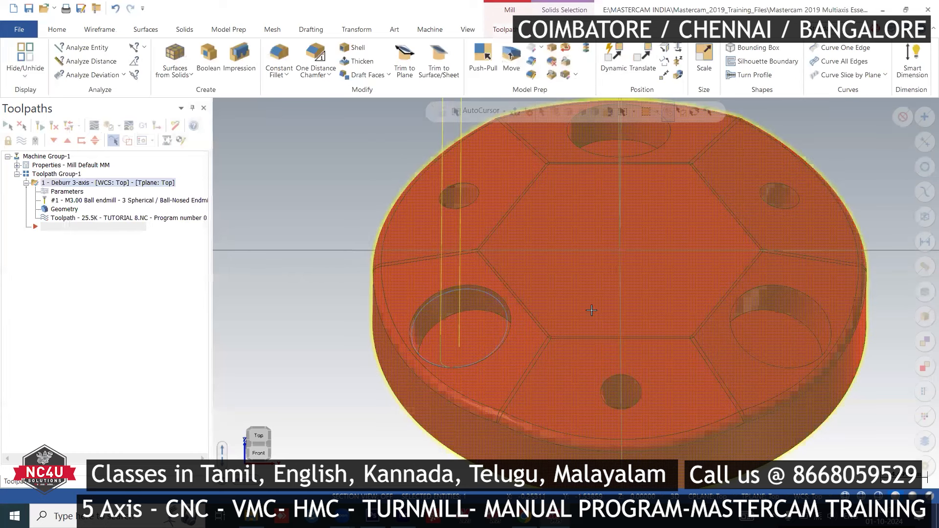
key("Escape")
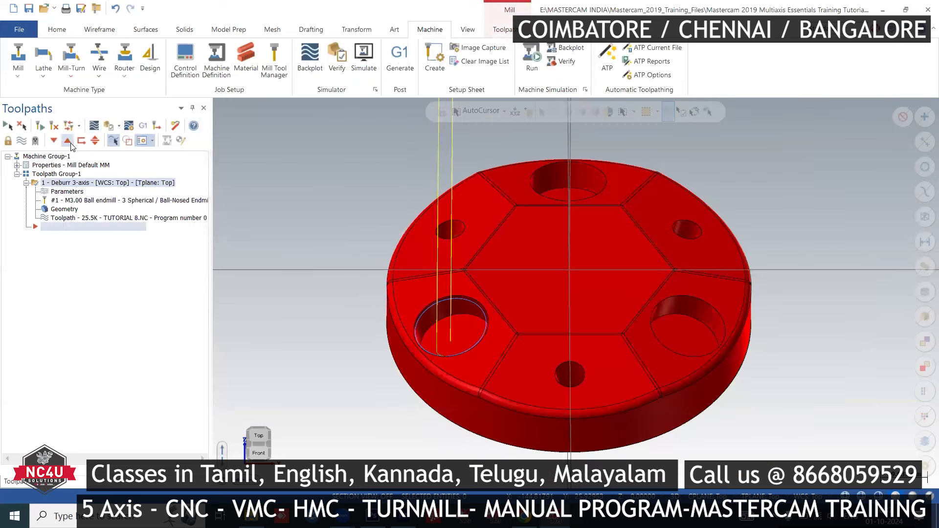
left_click(68, 141)
left_click(503, 29)
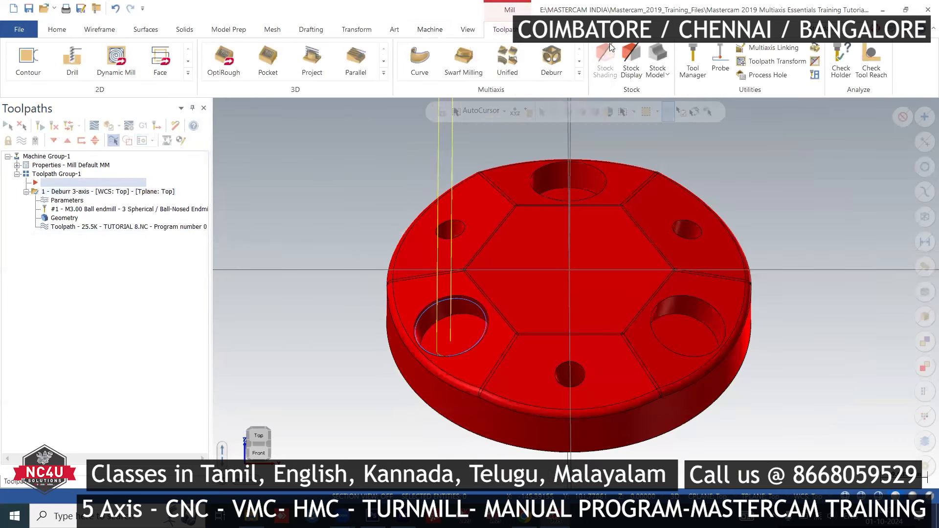
- Create a stock model on the Top plane, using the round part's solid body as the initial stock shape
left_click(660, 76)
left_click(663, 89)
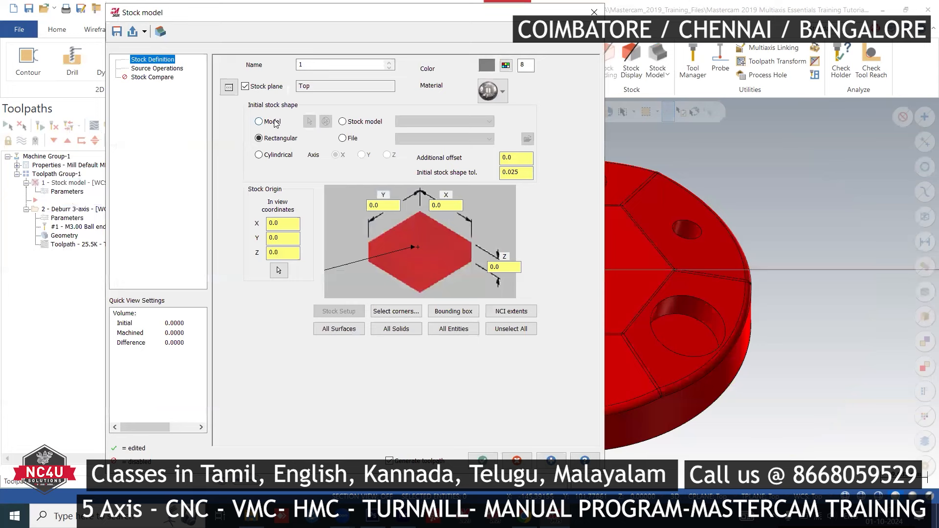
left_click(262, 125)
left_click(318, 126)
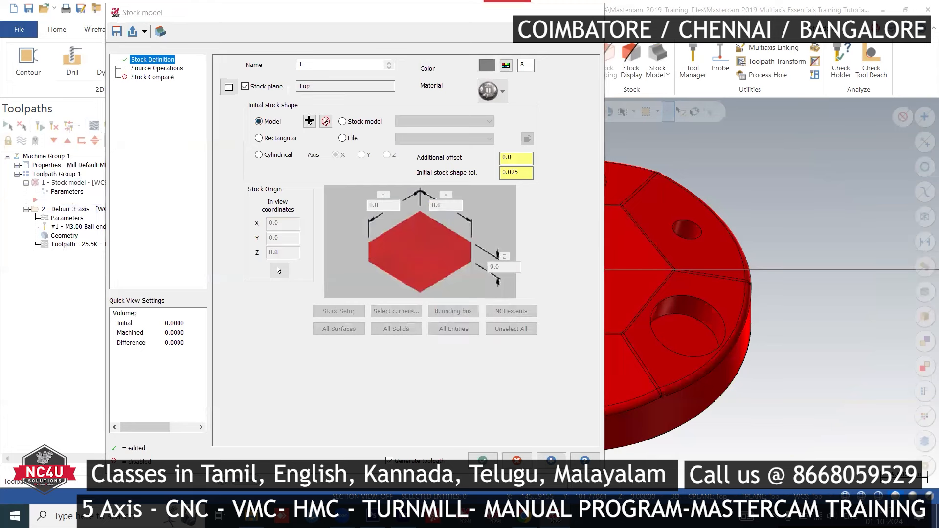
middle_click_drag(497, 251, 528, 274)
scroll(528, 273, "down", 2)
left_click(528, 274)
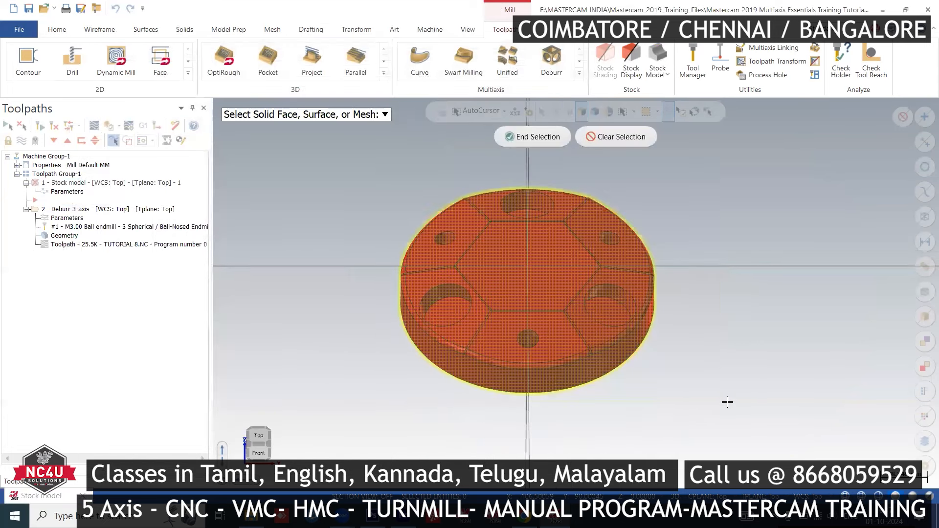
left_click(553, 137)
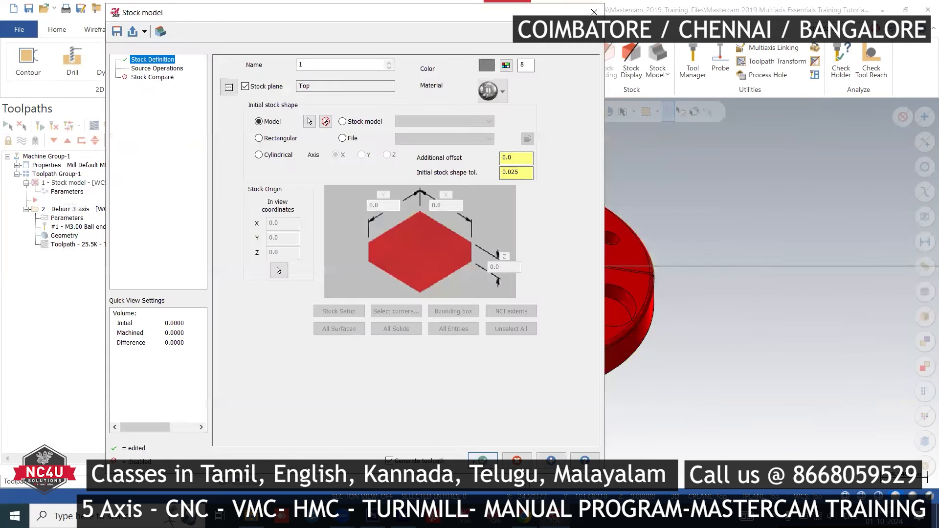
left_click(478, 453)
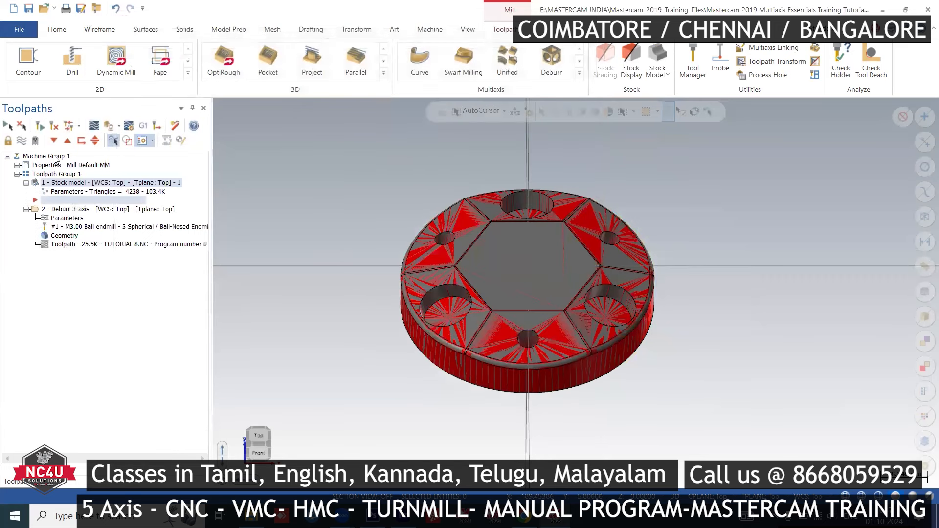
- Move the insertion point below the Deburr 3-axis operation and override the simulation stock with stock model 1
left_click(53, 142)
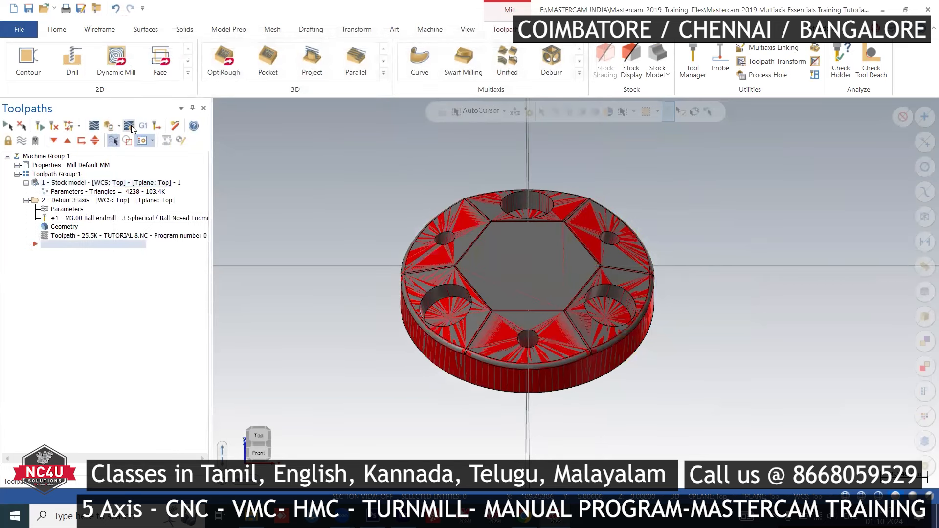
key("alt+7")
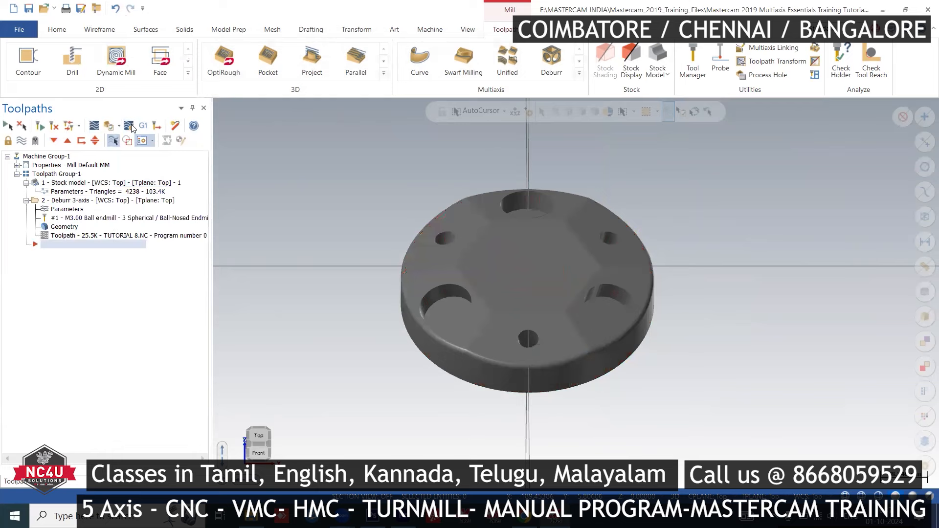
left_click(130, 125)
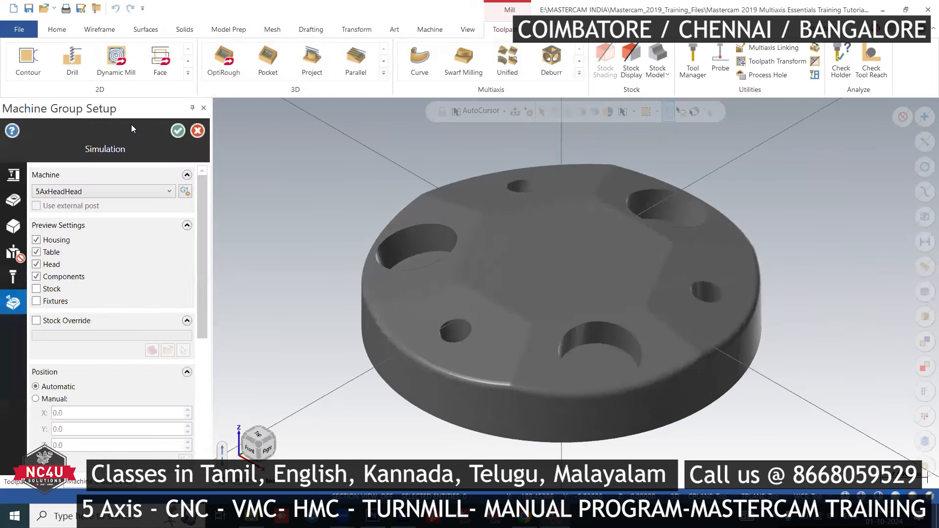
left_click(79, 326)
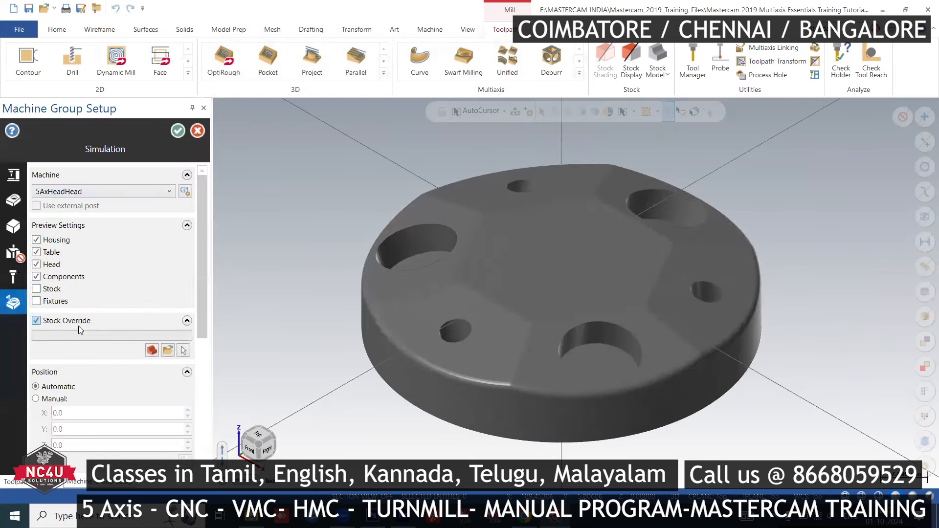
left_click(152, 351)
left_click(71, 194)
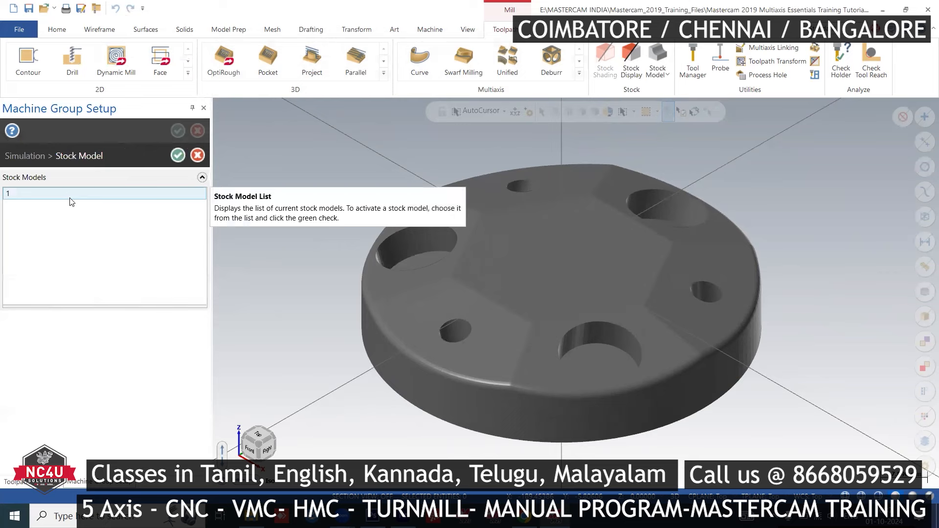
left_click(177, 155)
left_click(178, 130)
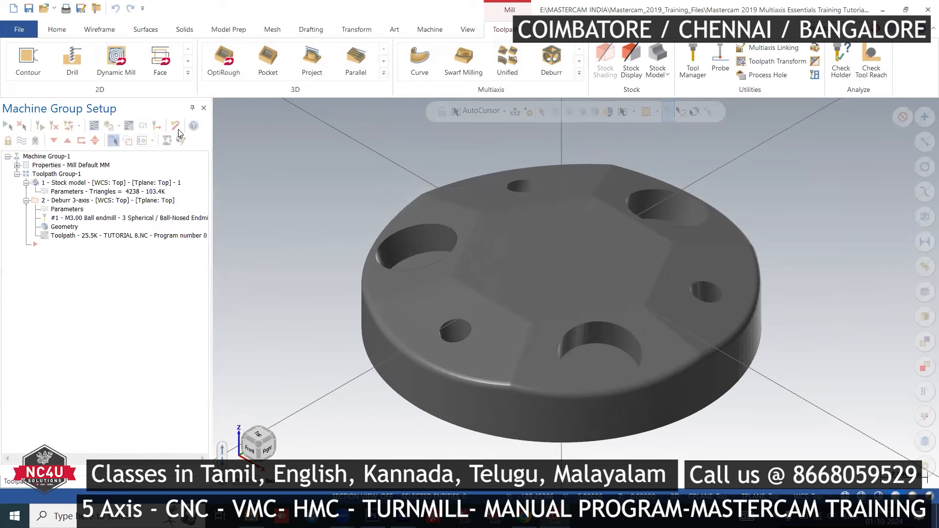
- Show only the Deburr 3-axis operation's toolpath, check its setup in Verify and close the simulator
left_click(61, 201)
left_click(114, 141)
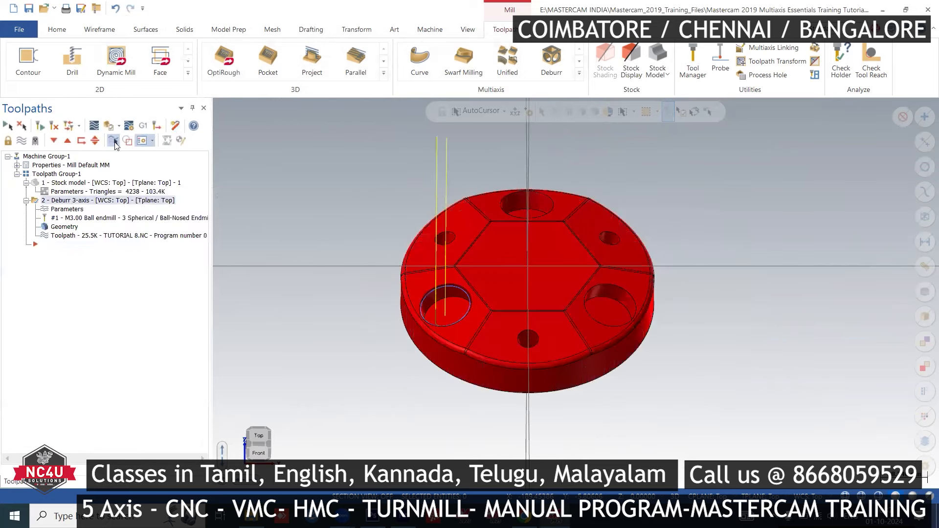
left_click(128, 126)
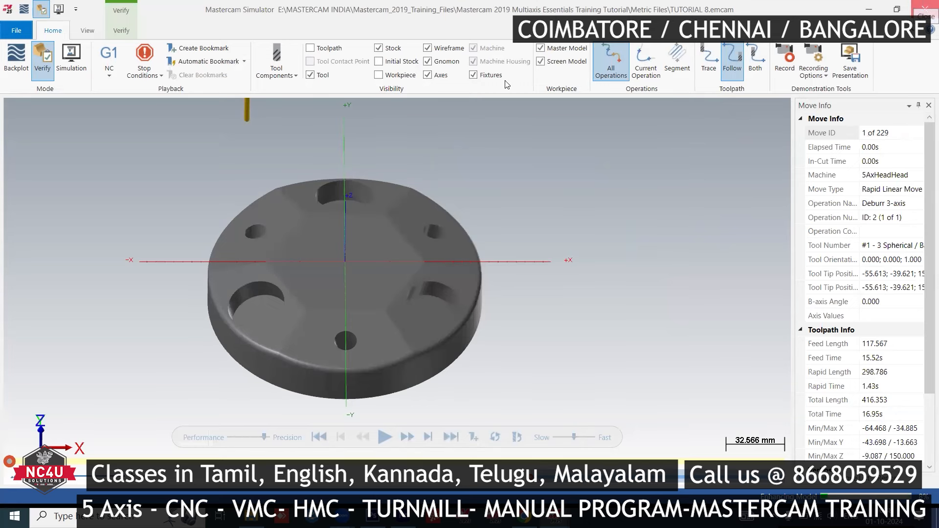
left_click(924, 6)
- Set the machine for the machine simulation to 1_3AXGEN_VMC
left_click(430, 30)
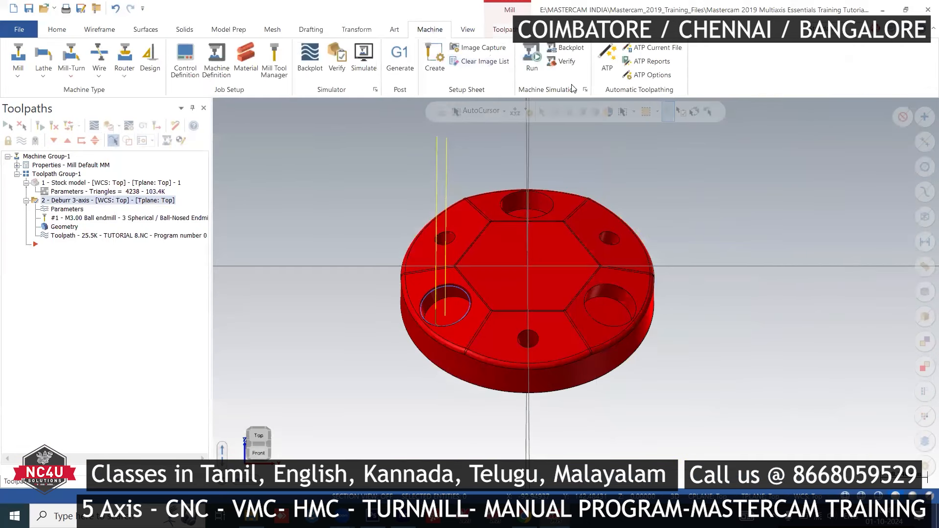
left_click(586, 89)
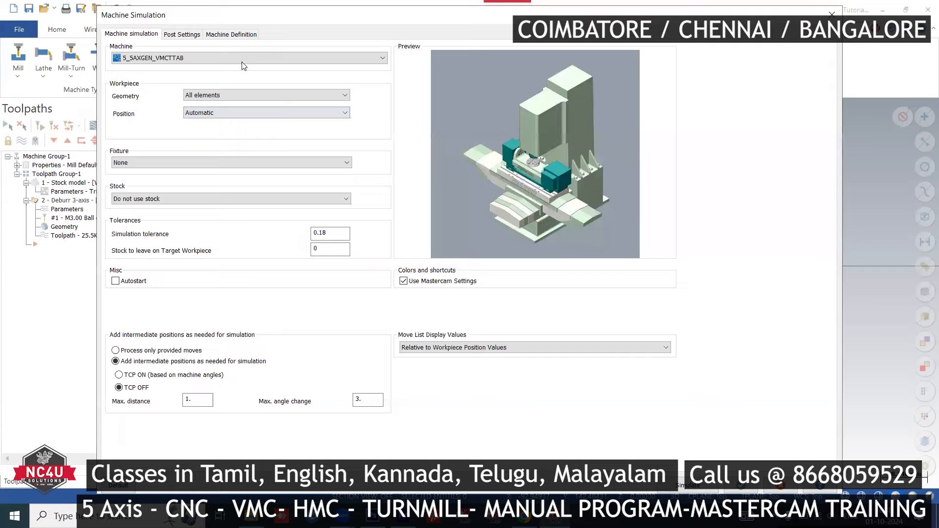
left_click(216, 58)
scroll(215, 79, "up", 5)
left_click(186, 72)
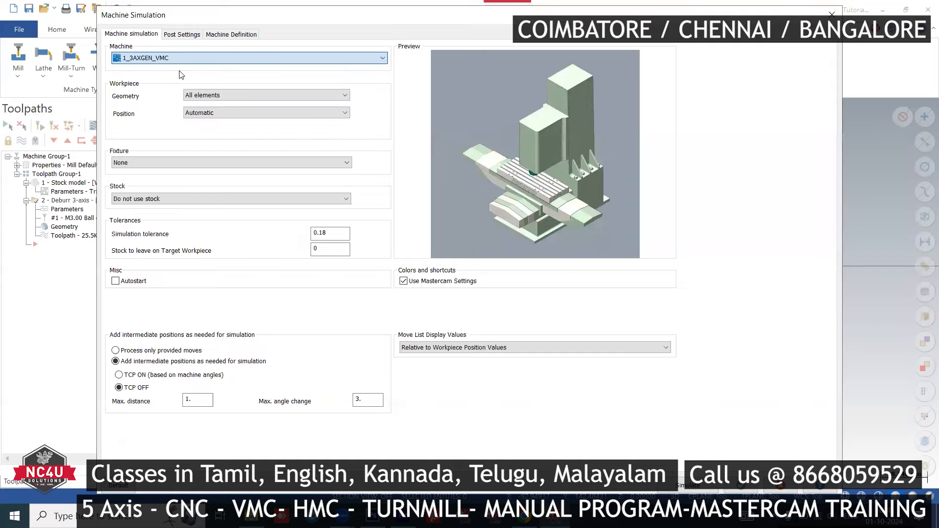
- Position the workpiece by Translation in XYZ with Z 100, use the Mastercam stock definition, and launch the machine simulation
left_click(240, 110)
left_click(240, 129)
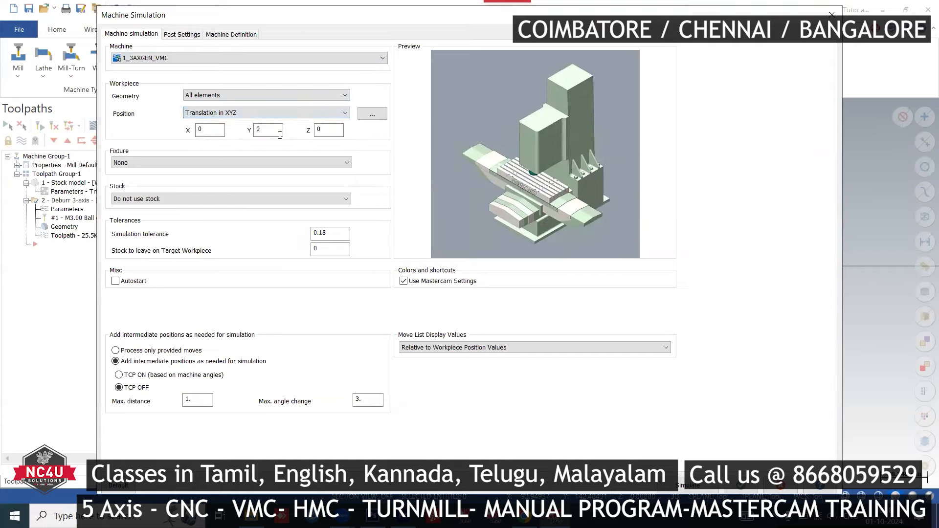
double_click(326, 131)
left_click(230, 199)
left_click(178, 214)
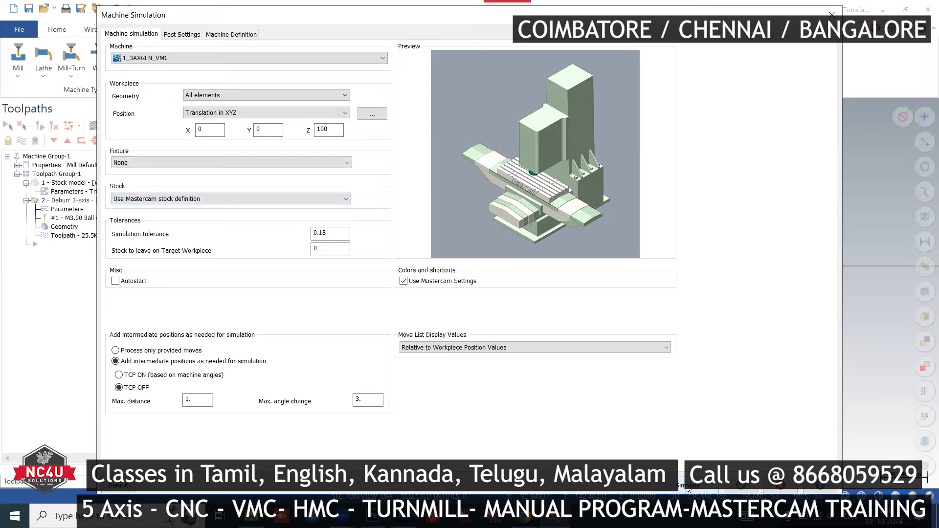
left_click(685, 485)
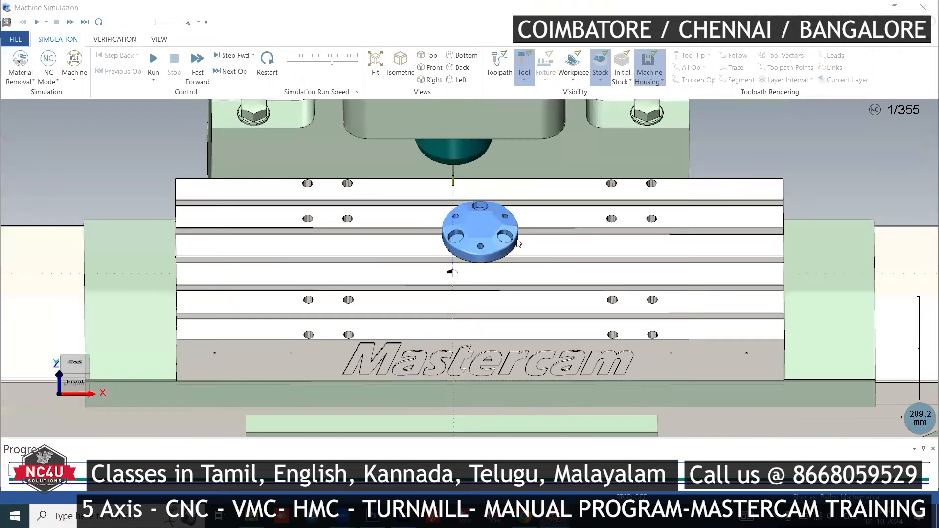
- Slow down the machine simulation and run the deburring toolpath through to its end
middle_click_drag(519, 242, 563, 212)
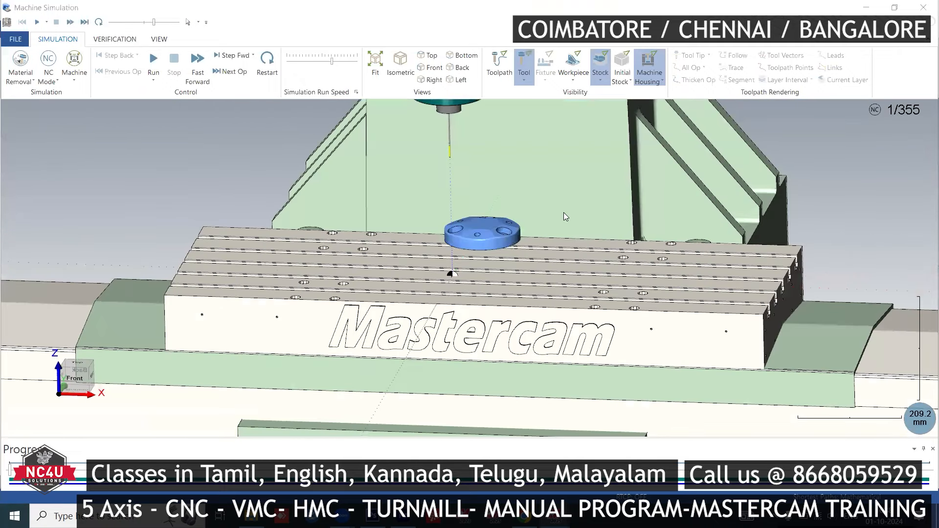
scroll(445, 282, "up", 3)
scroll(445, 281, "down", 2)
left_click_drag(153, 22, 122, 23)
left_click(153, 59)
scroll(430, 227, "up", 6)
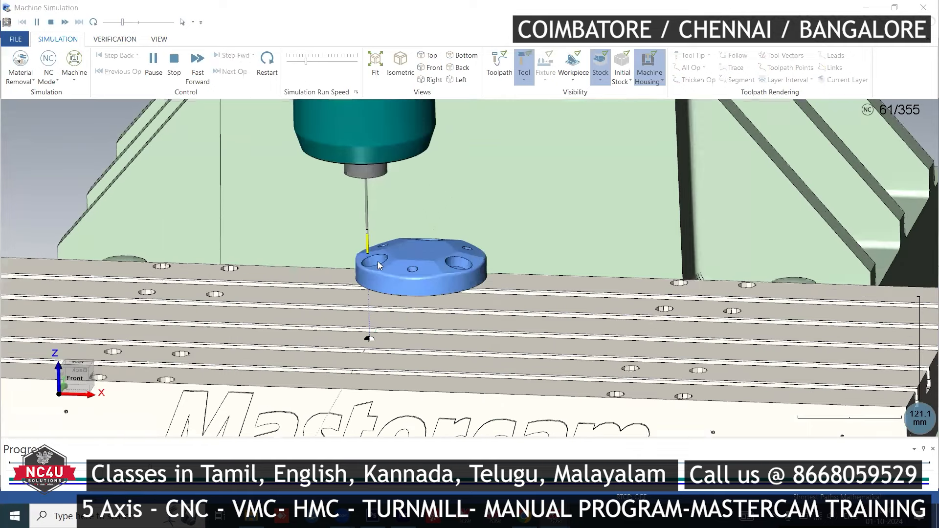
scroll(298, 256, "up", 5)
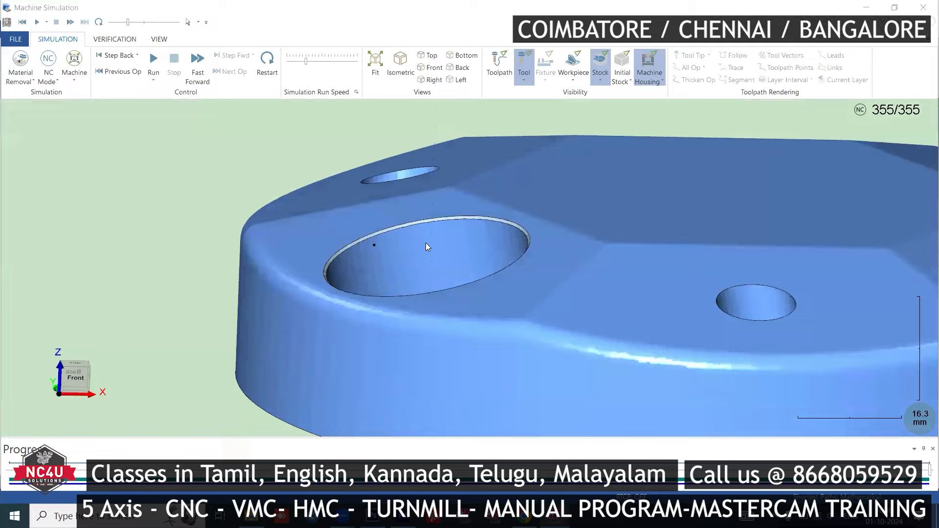
- Examine the deburred upper edge of the front-left large hole and compare it with the other holes' edges
middle_click_drag(426, 242, 456, 224)
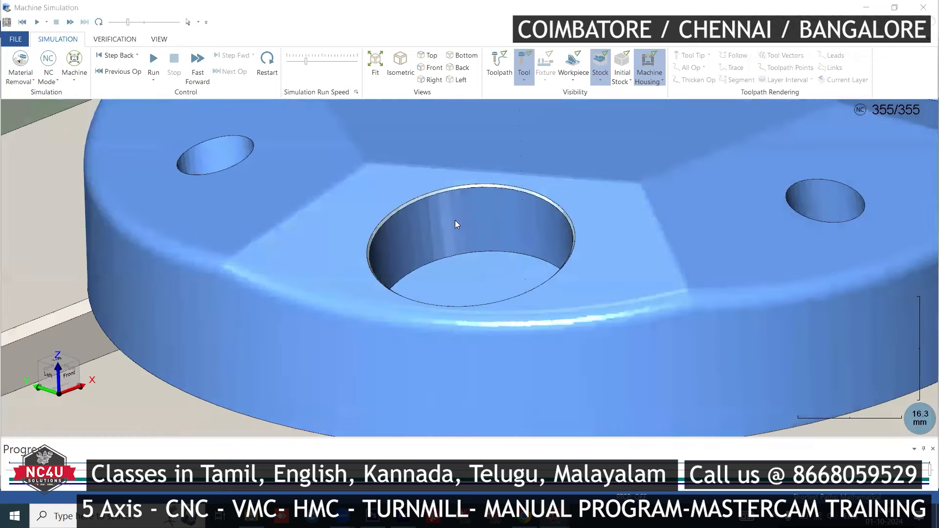
right_click(430, 207)
left_click(300, 214)
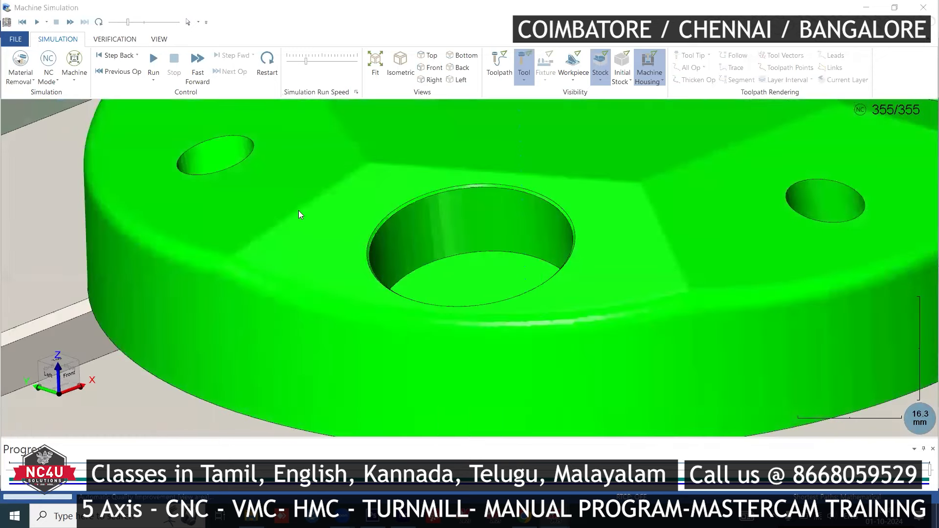
scroll(294, 235, "down", 5)
scroll(485, 220, "up", 4)
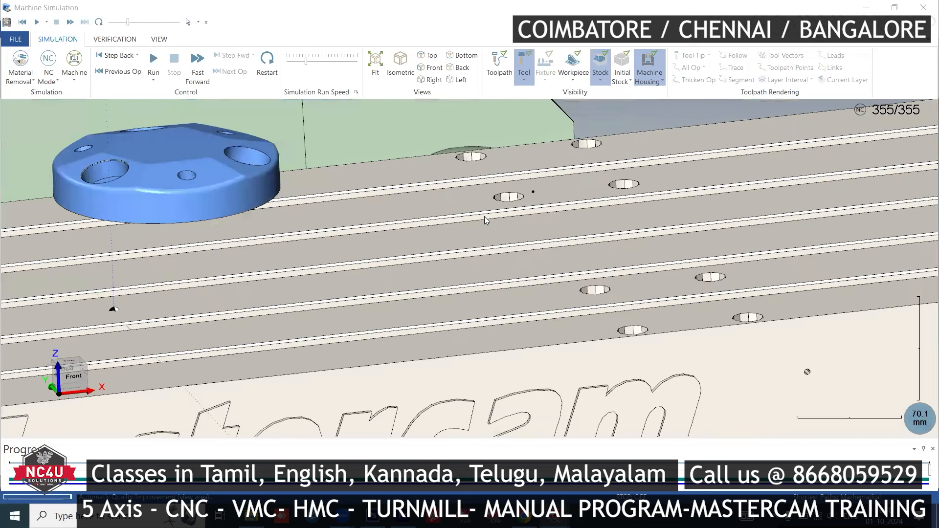
scroll(486, 220, "up", 5)
scroll(586, 202, "down", 1)
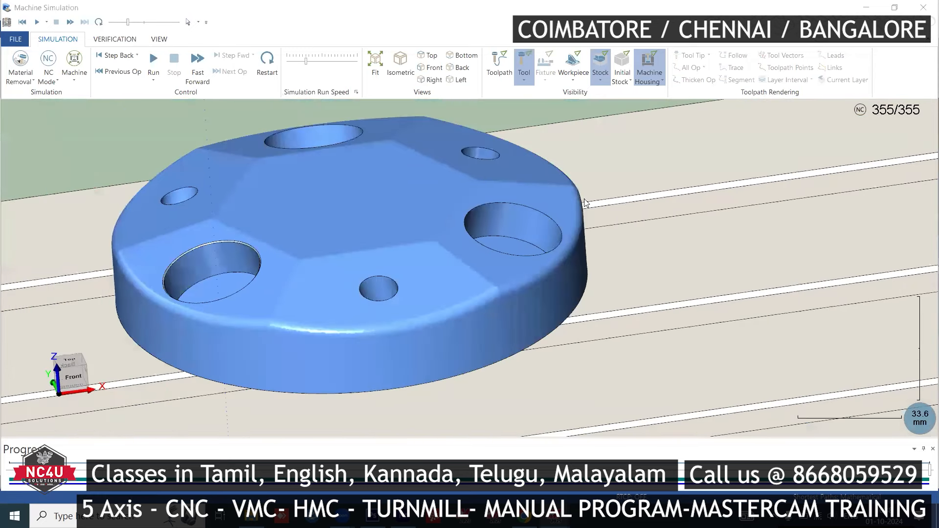
middle_click_drag(586, 203, 620, 234)
right_click(620, 234)
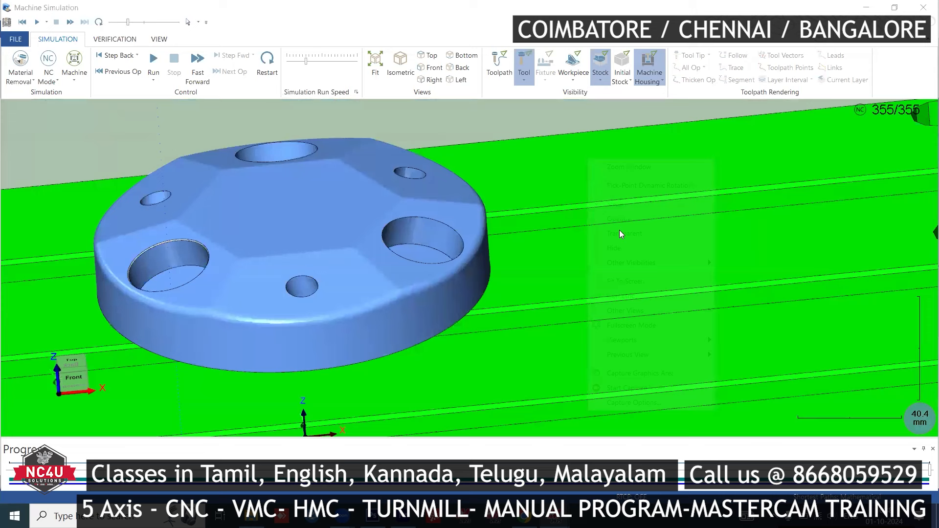
left_click(404, 110)
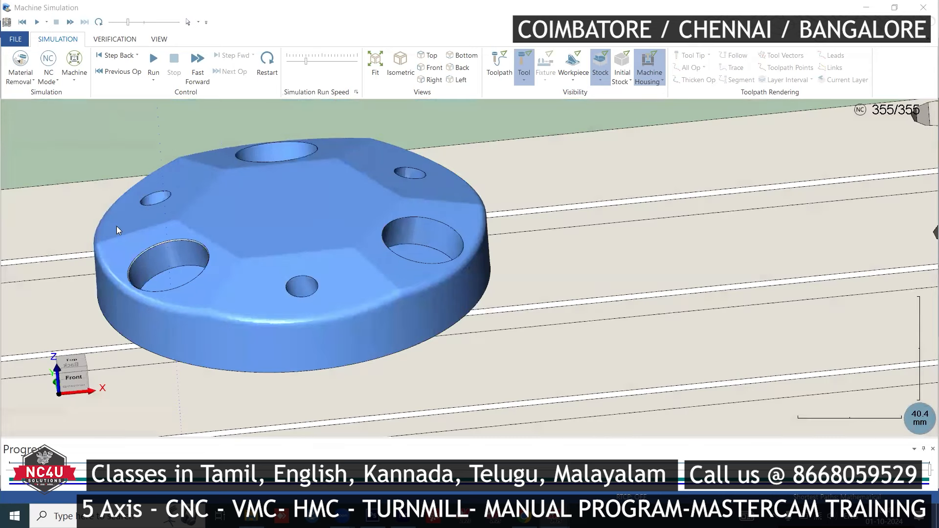
scroll(119, 263, "up", 3)
scroll(123, 264, "up", 3)
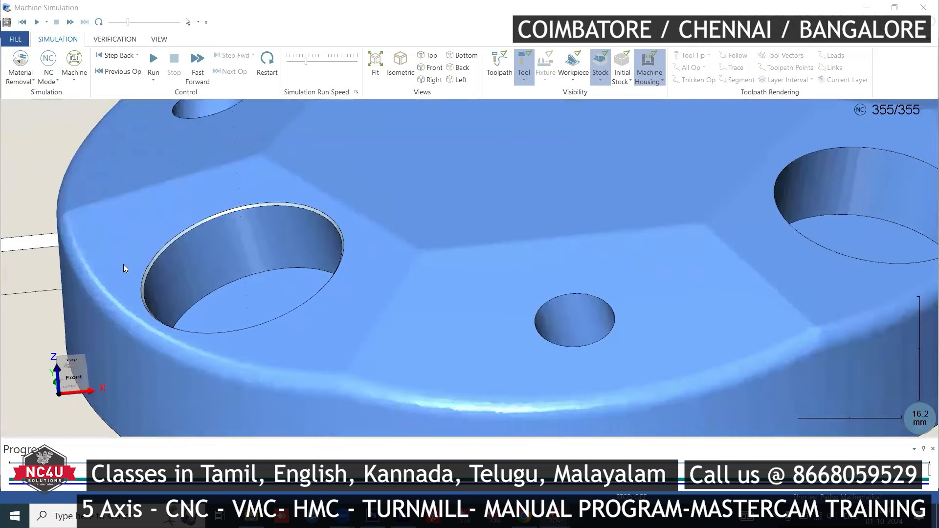
scroll(321, 203, "down", 2)
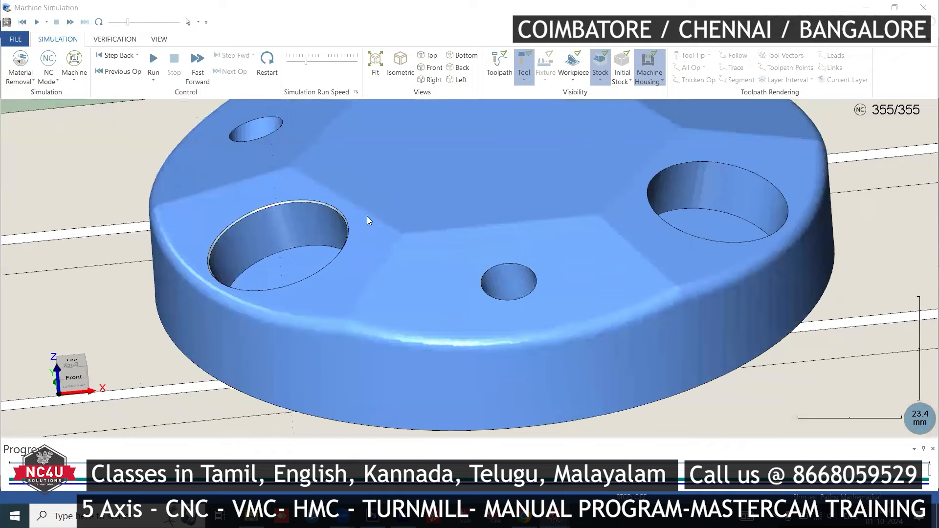